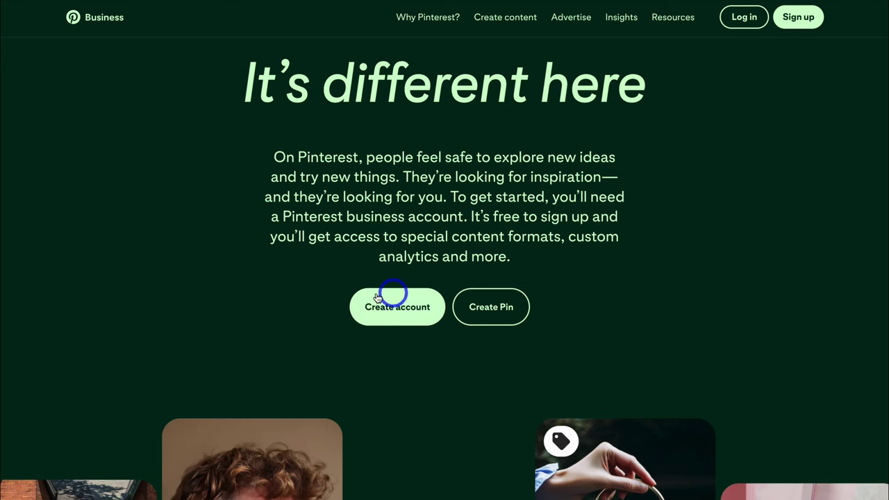
# Step: Create a new Pinterest business account and continue to the Build your profile page
pyautogui.click(401, 320)
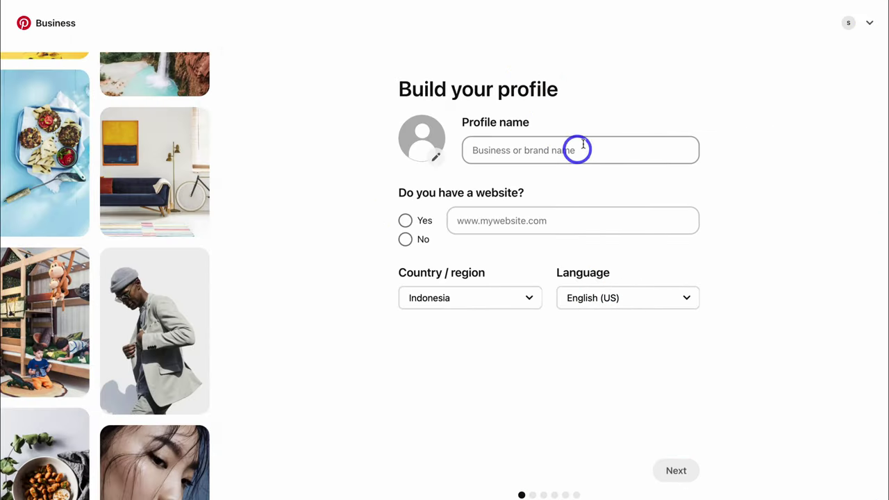
# Step: Name the profile 'Go Digital Now' and upload the Go Digital Now favicon as its logo
pyautogui.click(516, 150)
pyautogui.write('Go Digital Now')
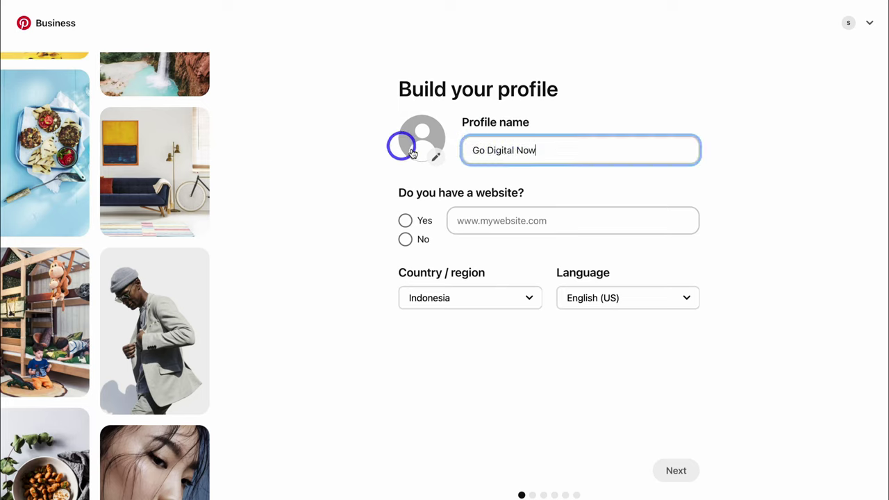
pyautogui.click(422, 148)
pyautogui.click(425, 297)
pyautogui.click(645, 390)
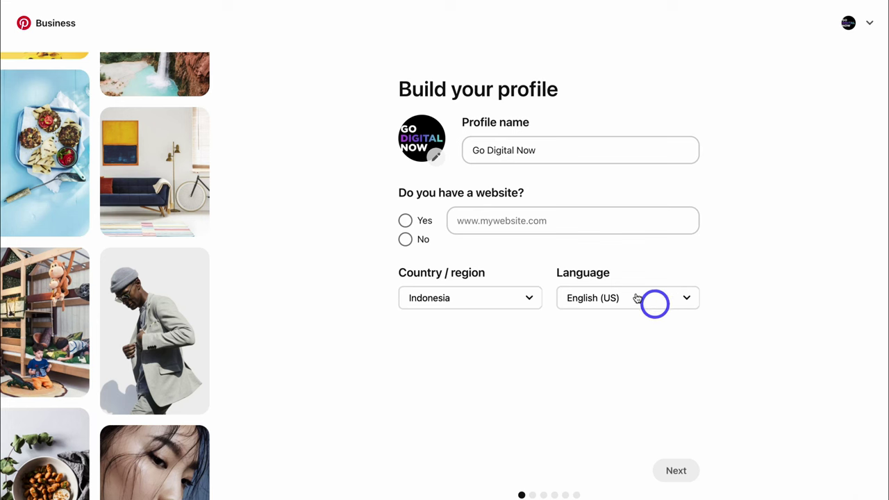
# Step: Add the website godigitalnow.store, set the country to New Zealand, and continue
pyautogui.click(406, 220)
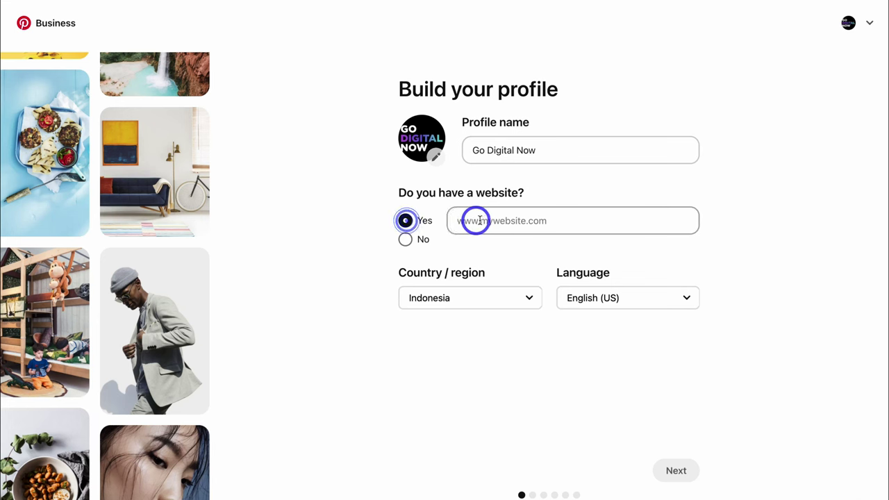
pyautogui.click(479, 221)
pyautogui.write('godigitalnow.store')
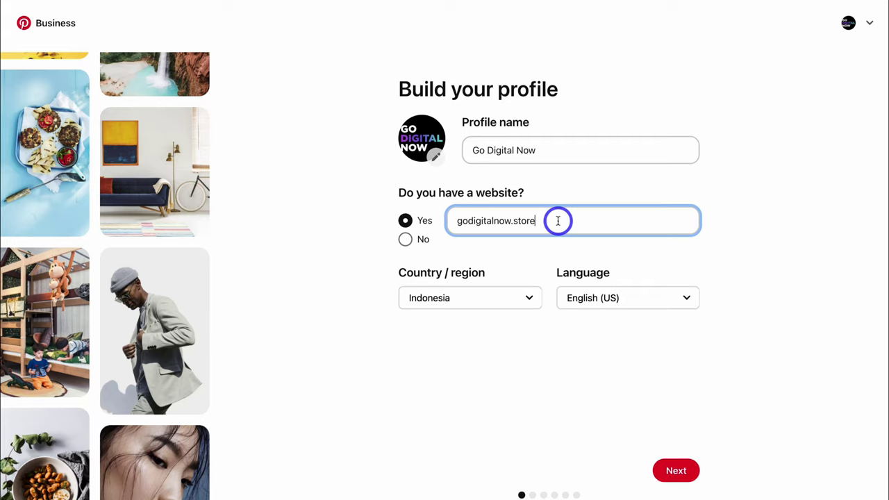
pyautogui.click(529, 298)
pyautogui.click(502, 446)
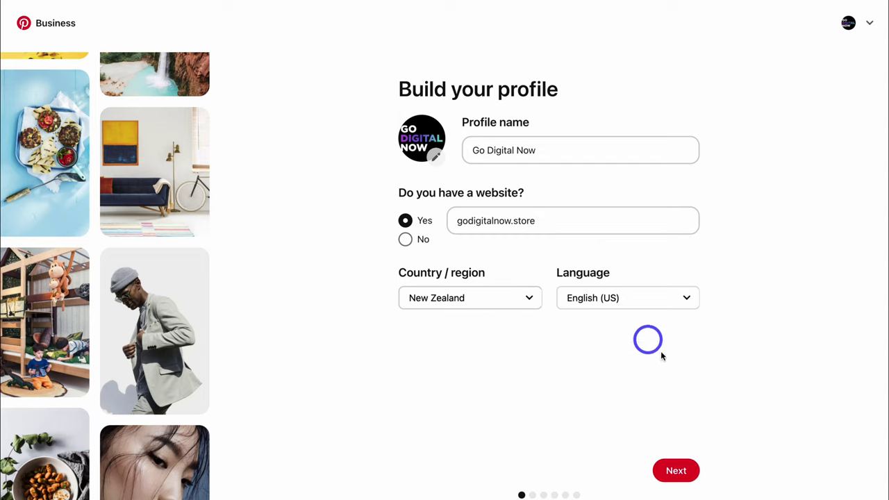
pyautogui.click(677, 473)
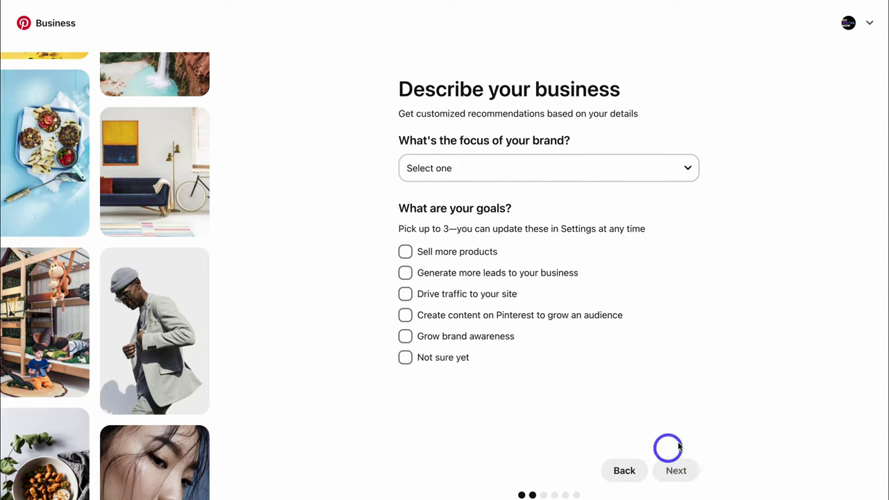
# Step: Set the brand focus to Education with goals Sell more products and Drive traffic to your site
pyautogui.click(507, 169)
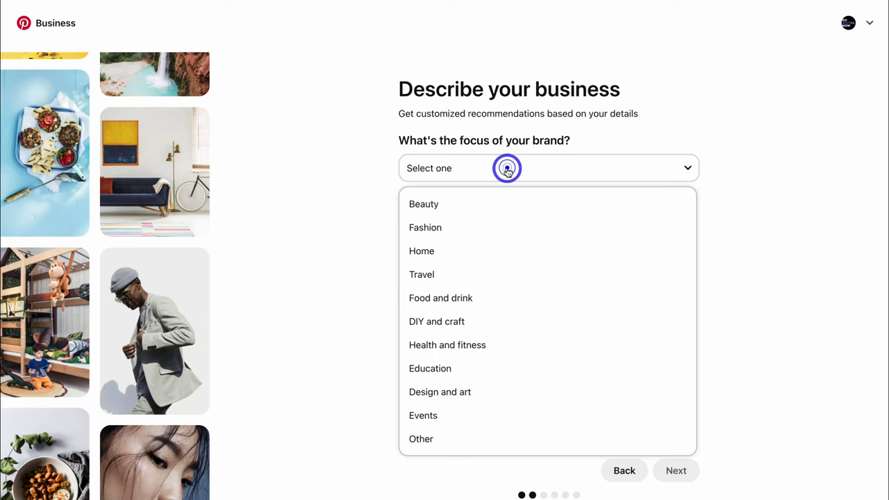
pyautogui.click(462, 368)
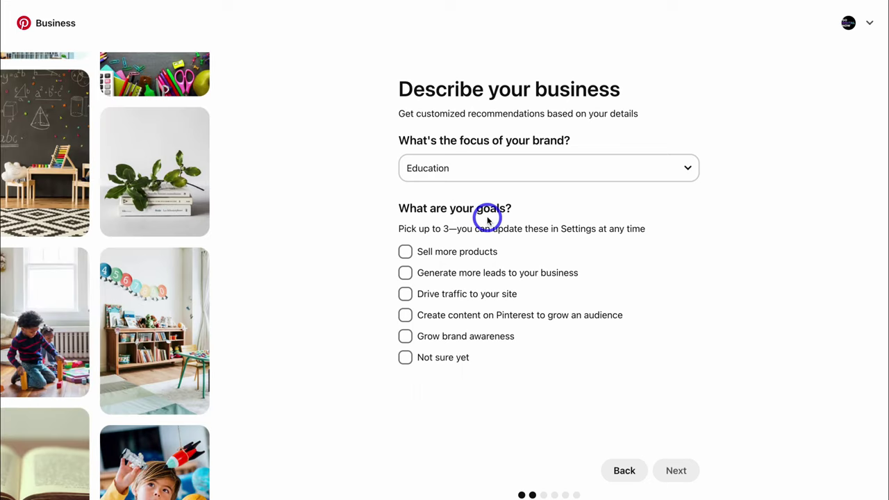
pyautogui.click(406, 253)
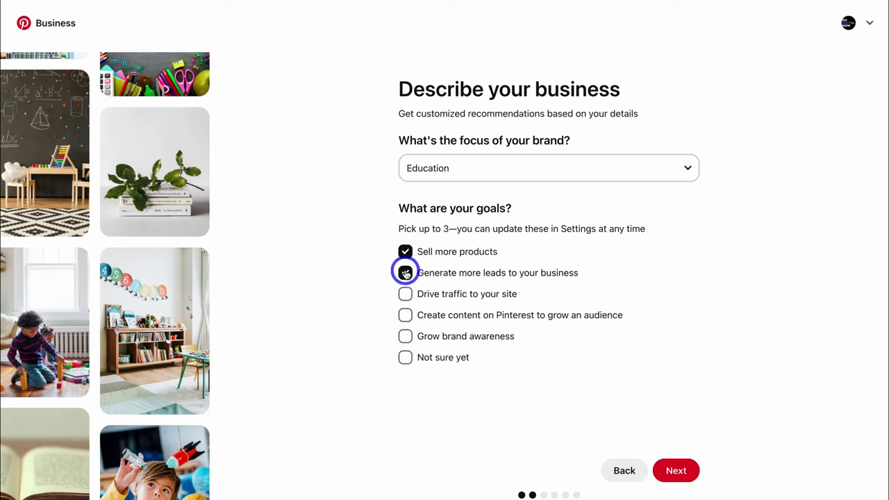
pyautogui.click(405, 294)
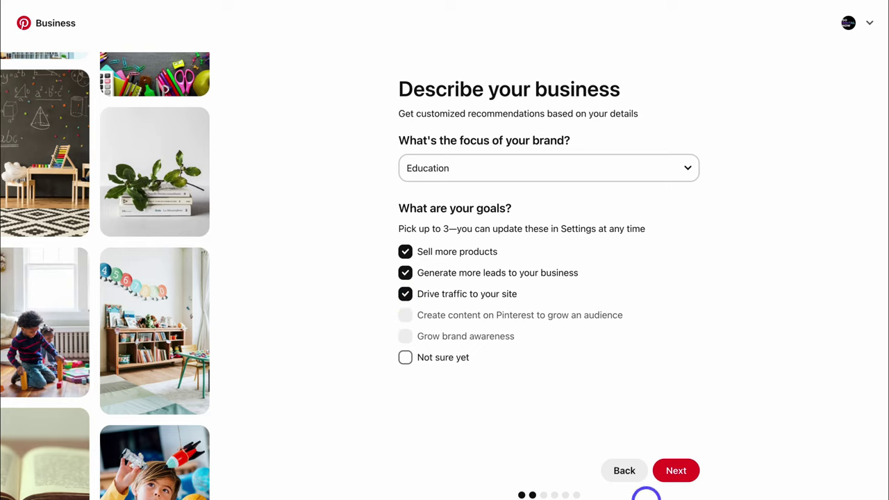
# Step: Describe the business type as Online Retail or Marketplace and continue
pyautogui.click(679, 478)
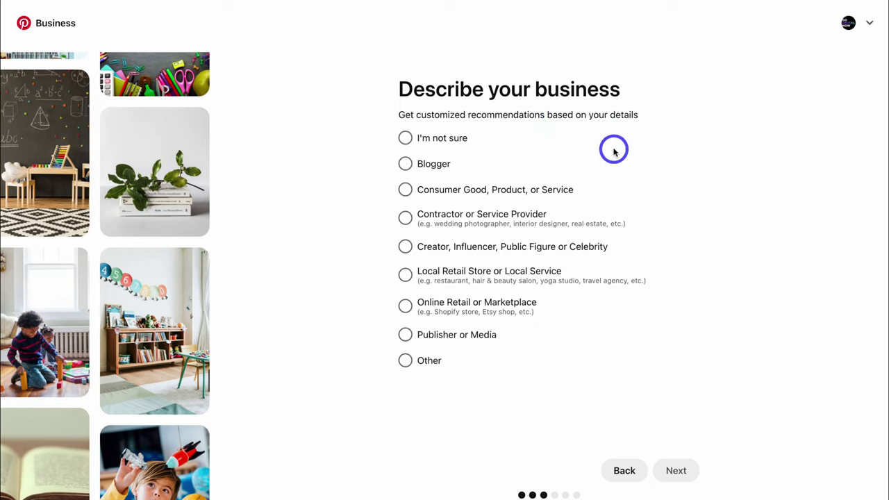
pyautogui.click(405, 307)
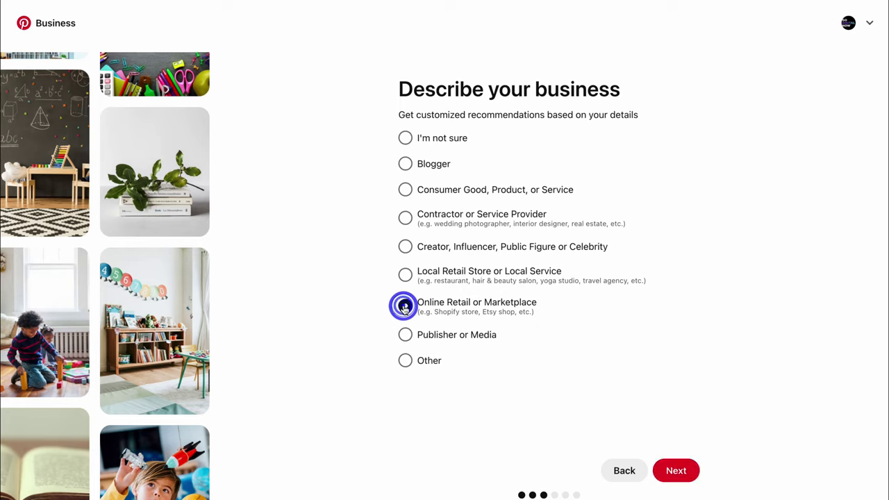
pyautogui.click(678, 475)
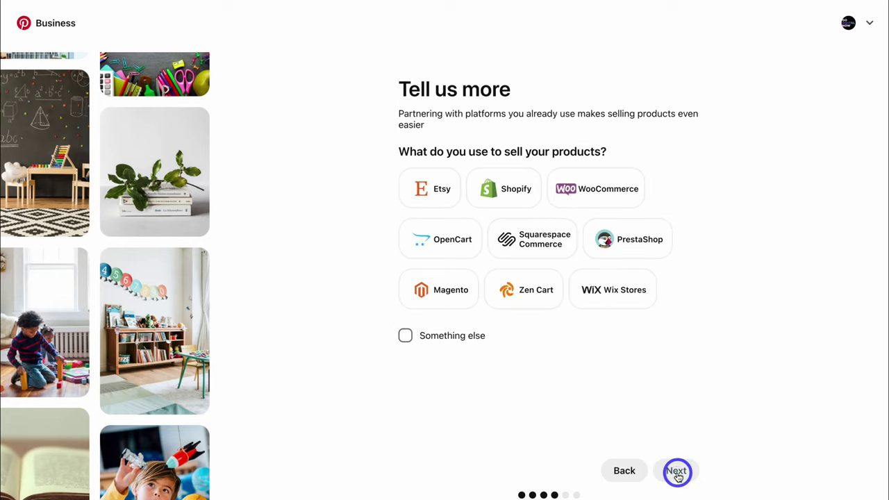
# Step: Pick Shopify as the selling platform, answer 'I'm not sure yet' about ads, and dismiss the suggestions
pyautogui.click(509, 194)
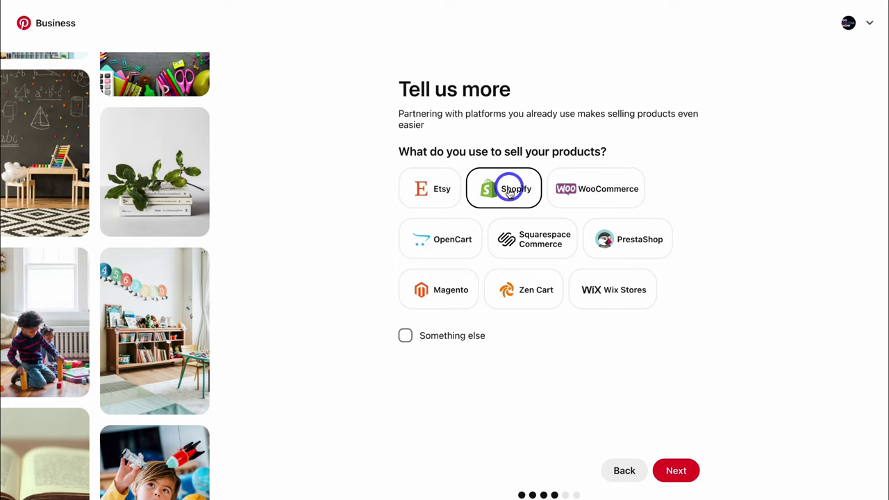
pyautogui.click(674, 473)
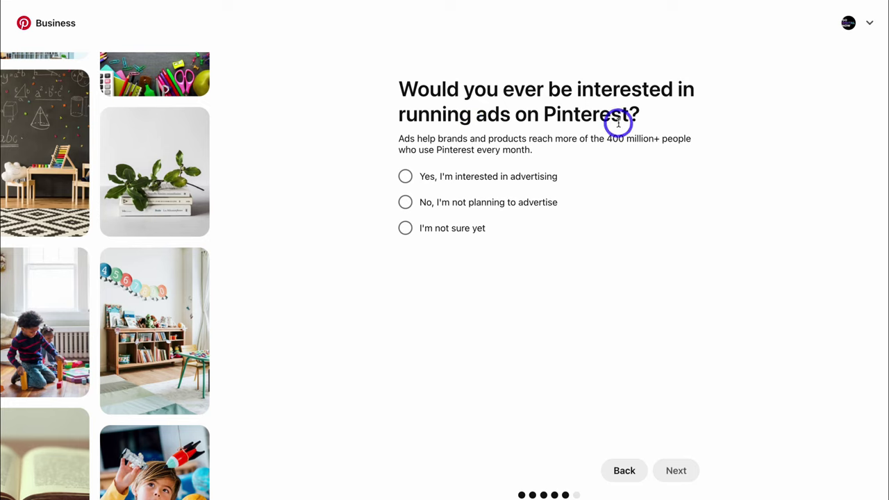
pyautogui.click(405, 231)
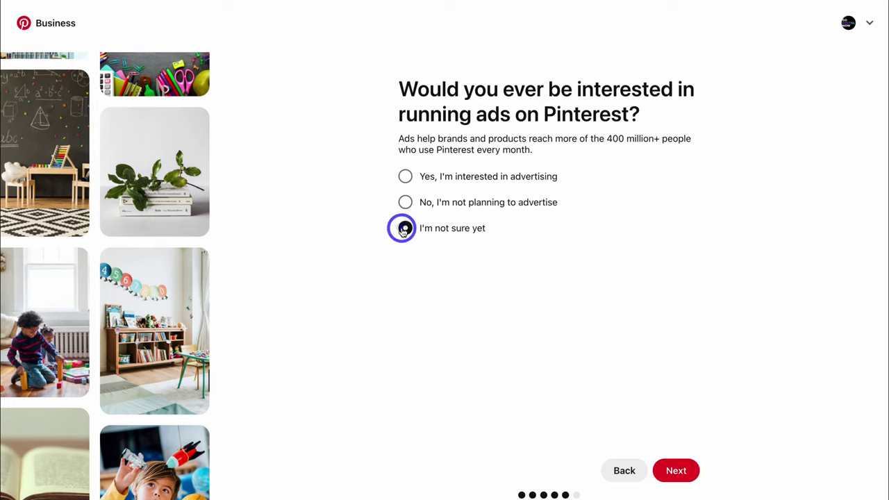
pyautogui.click(678, 474)
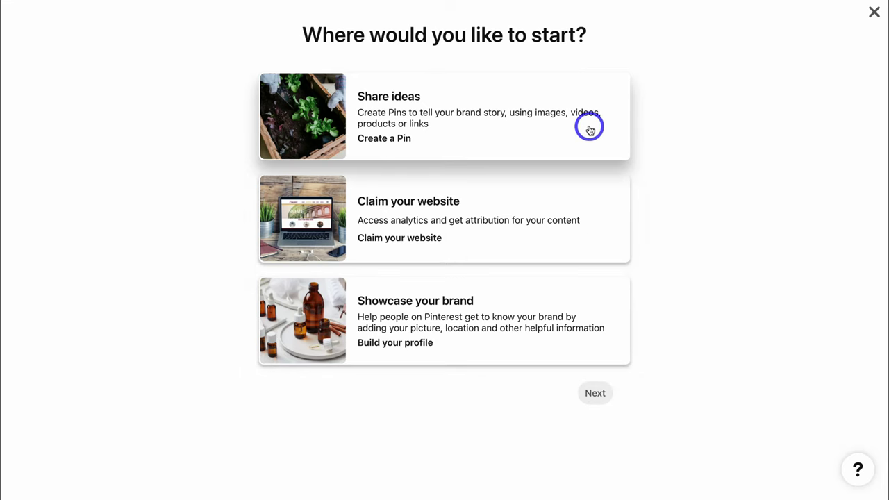
pyautogui.click(874, 15)
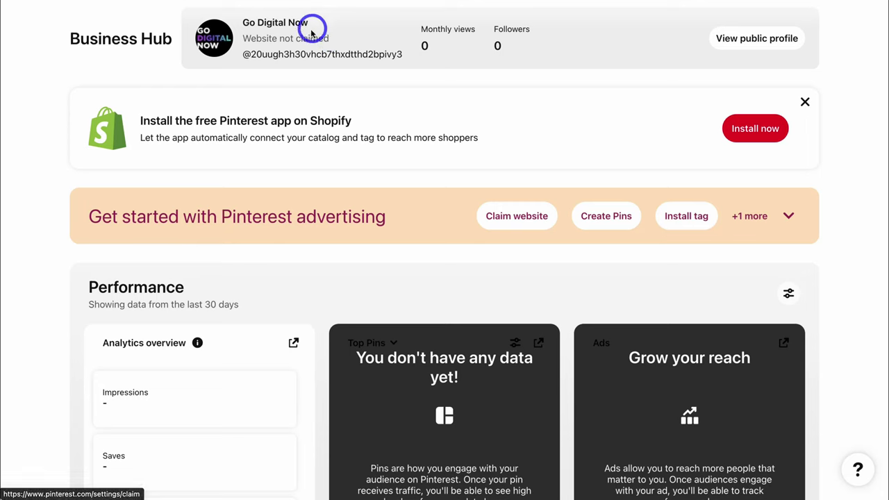
# Step: Review the options for claiming the website in Claimed accounts settings, then cancel without claiming
pyautogui.scroll(1, 344, 42)
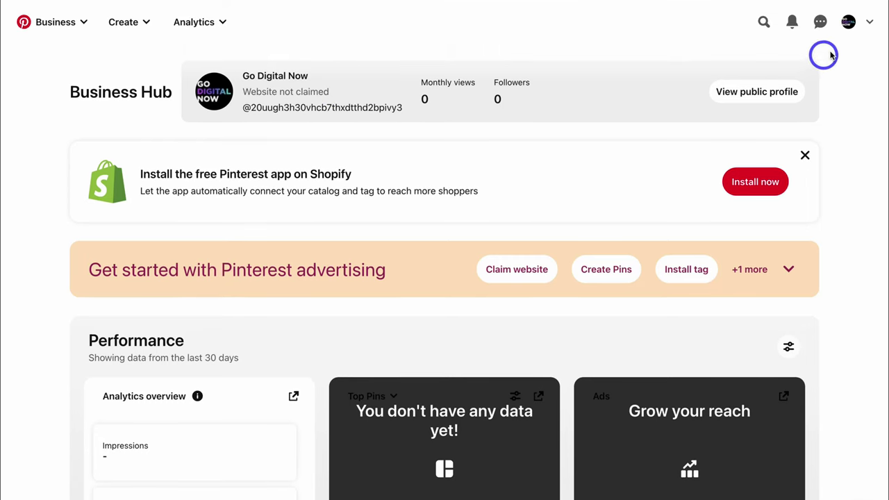
pyautogui.click(868, 22)
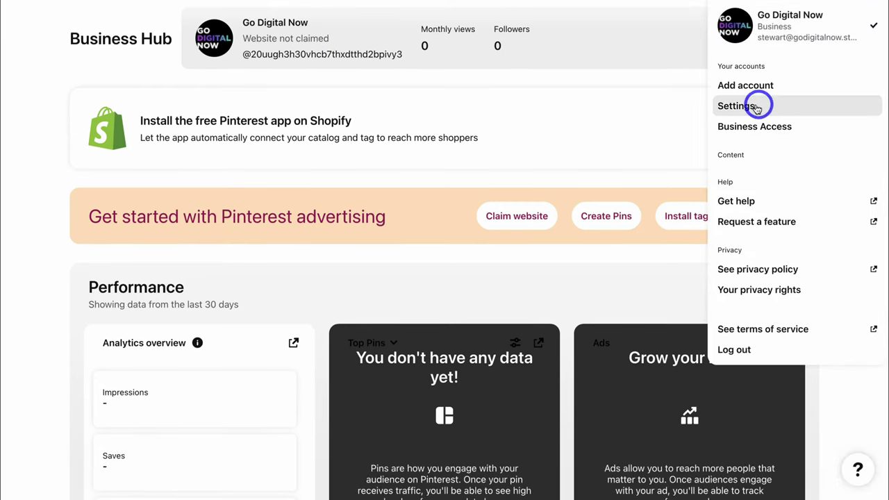
pyautogui.click(756, 106)
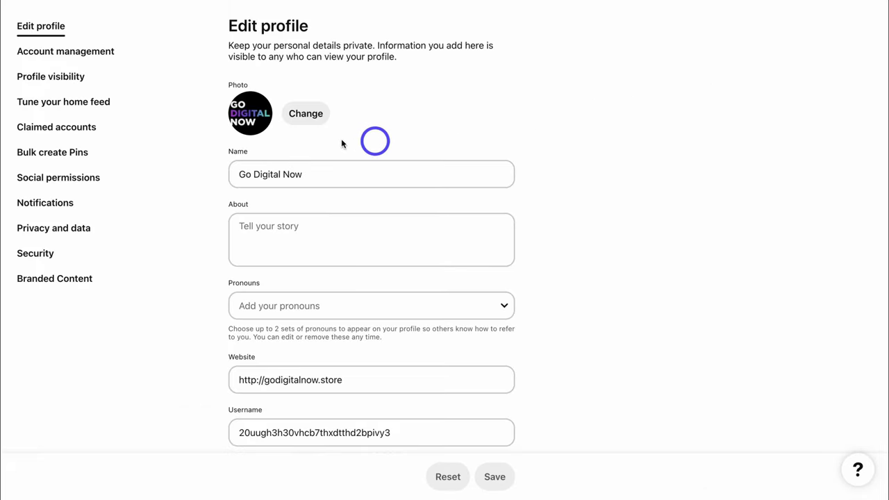
pyautogui.click(80, 128)
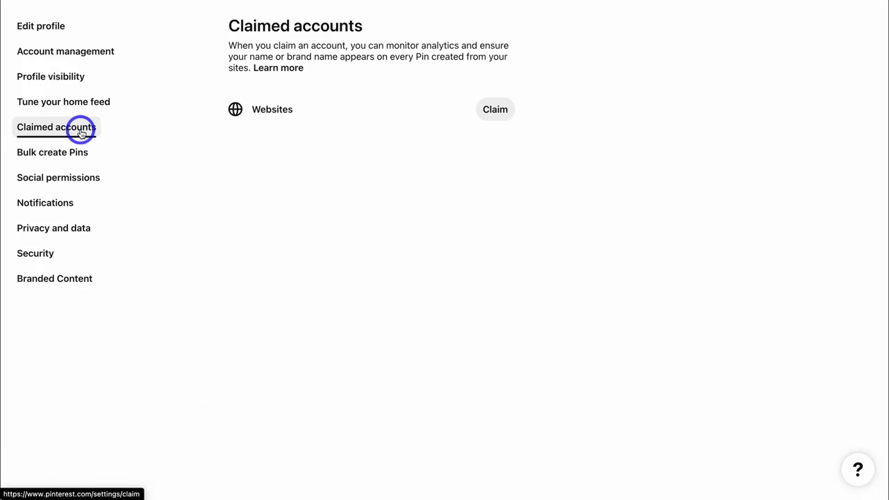
pyautogui.click(491, 111)
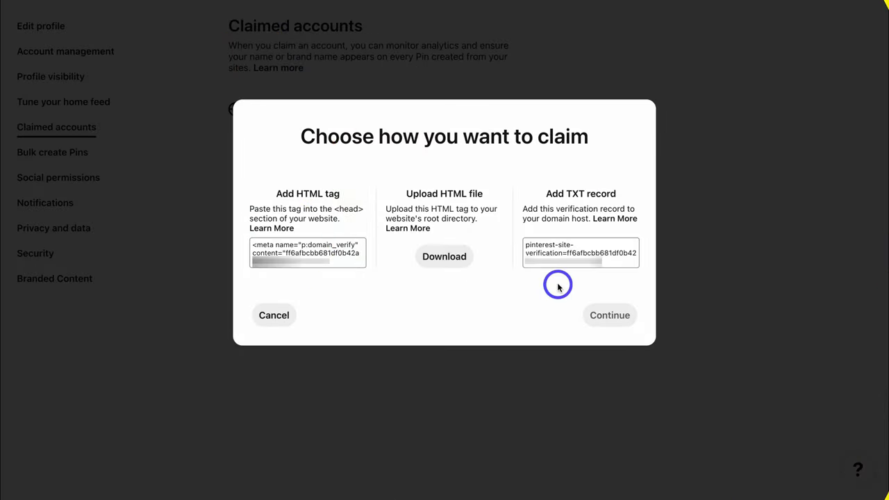
pyautogui.click(277, 316)
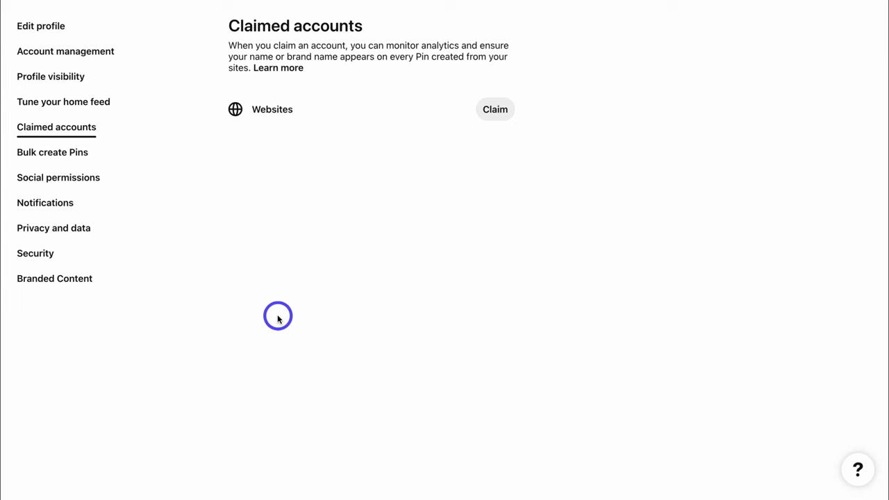
# Step: Look over the Account management settings, then return to Edit profile and start the About bio
pyautogui.click(69, 52)
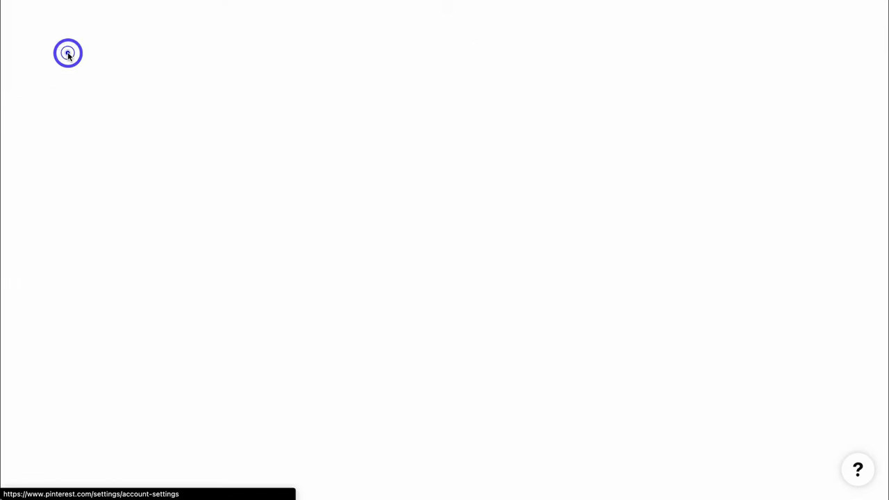
pyautogui.scroll(-5, 202, 85)
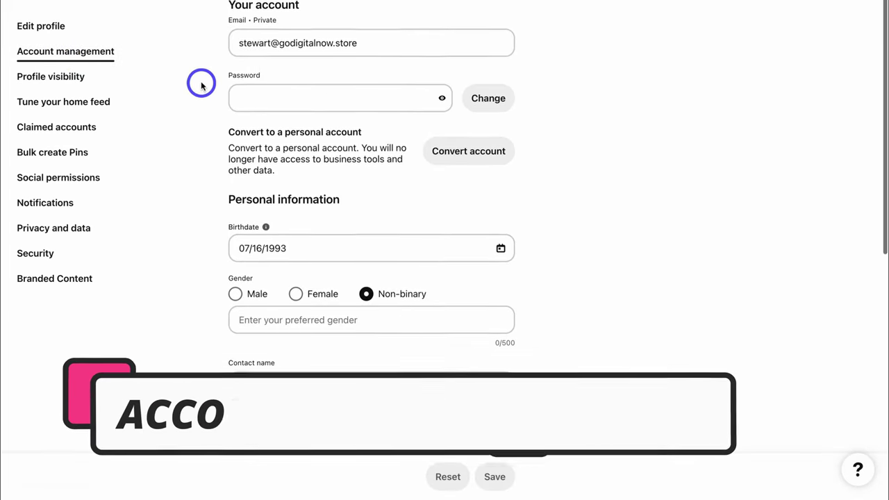
pyautogui.scroll(5, 201, 85)
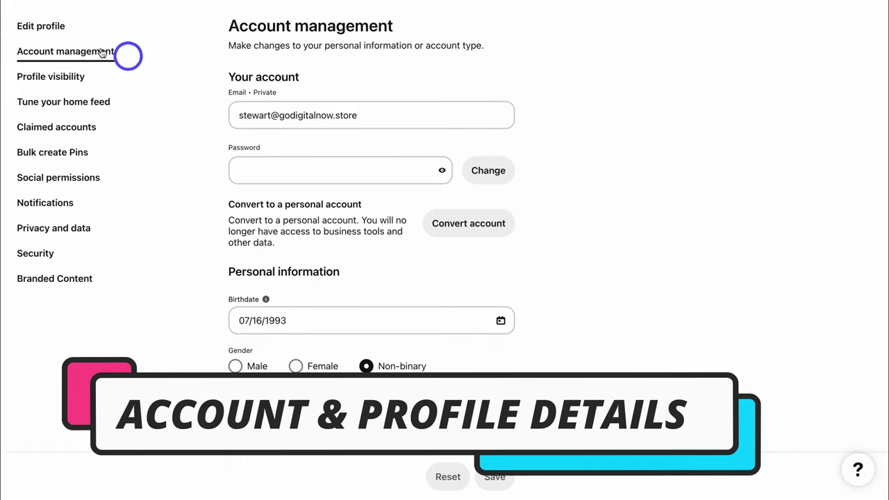
pyautogui.click(54, 33)
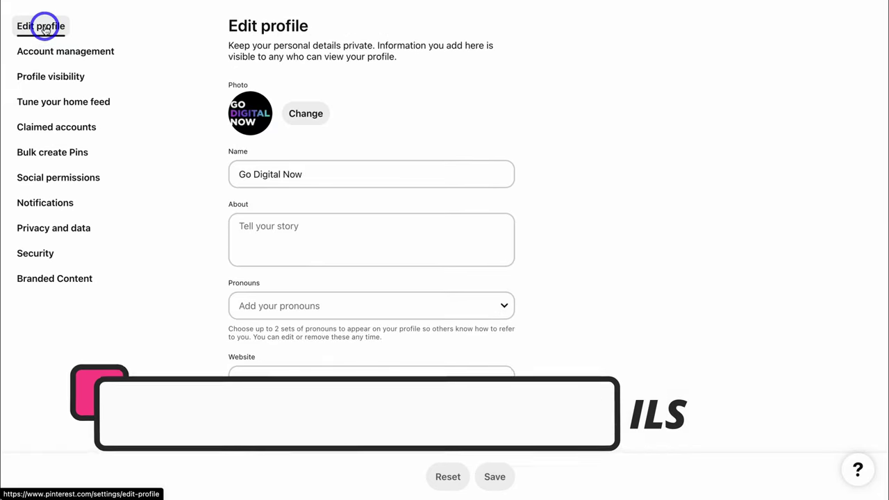
pyautogui.click(254, 232)
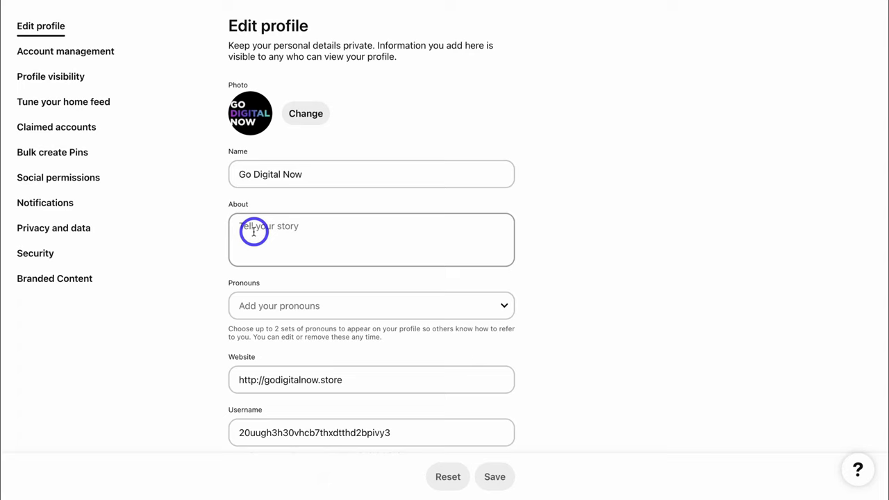
# Step: Paste the business bio into About, set the username to godigitalnow, and enter the contact e-mail
pyautogui.click(254, 233)
pyautogui.write('We provide digital products for small business owners looking to transform online.')
pyautogui.scroll(-3, 250, 224)
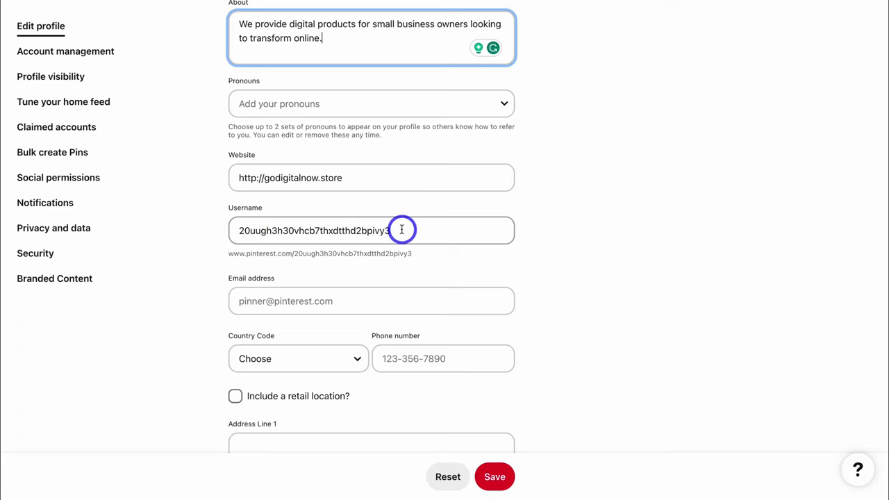
pyautogui.moveTo(402, 230); pyautogui.dragTo(236, 230)
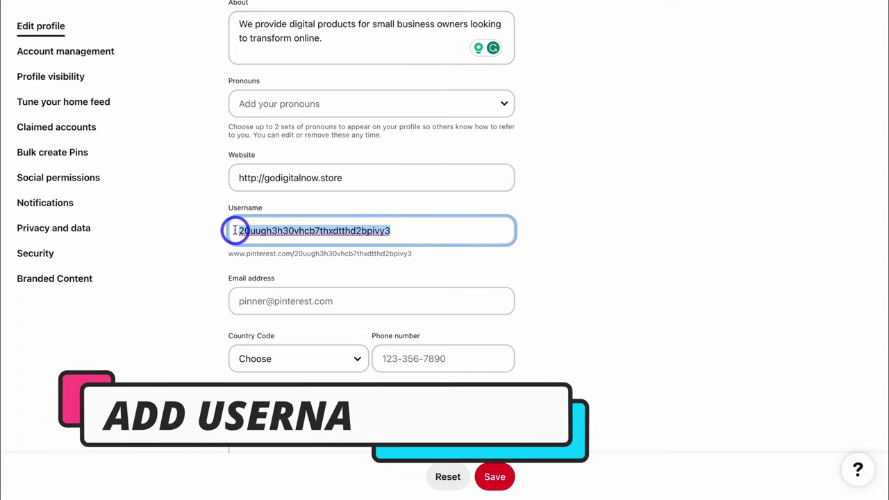
pyautogui.write('godigitalnow')
pyautogui.scroll(-3, 341, 131)
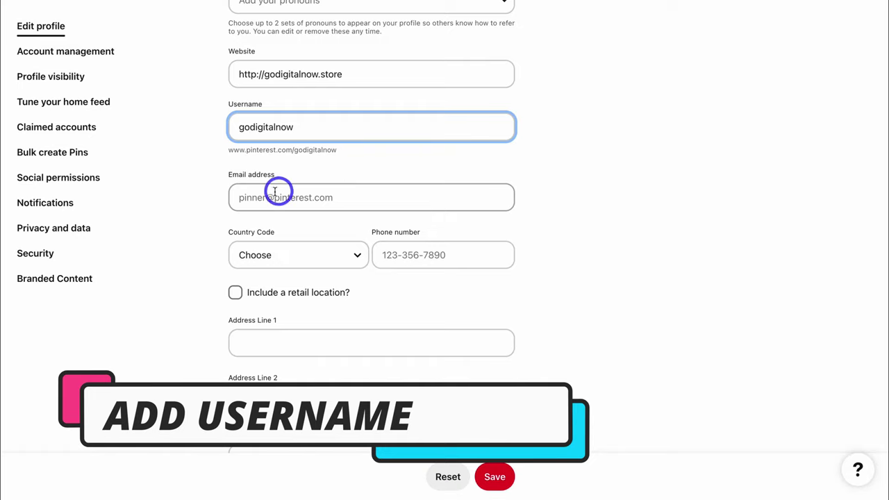
pyautogui.click(306, 192)
pyautogui.scroll(-1, 383, 174)
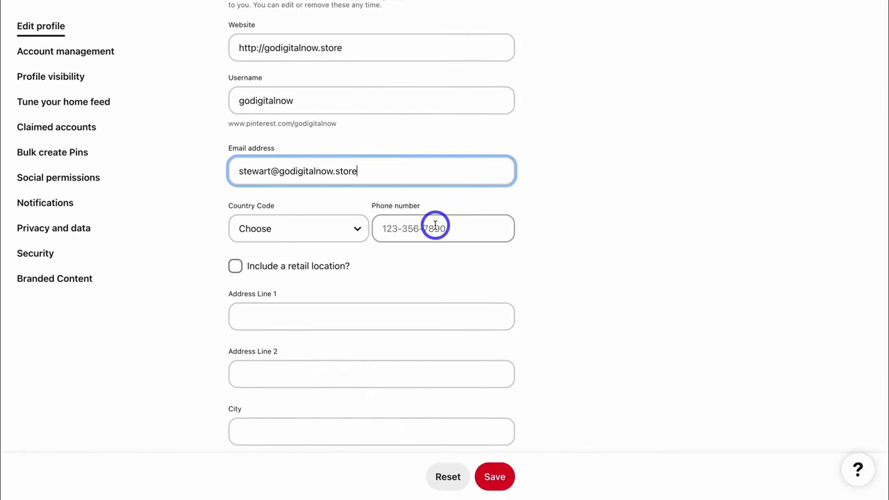
pyautogui.scroll(-3, 424, 219)
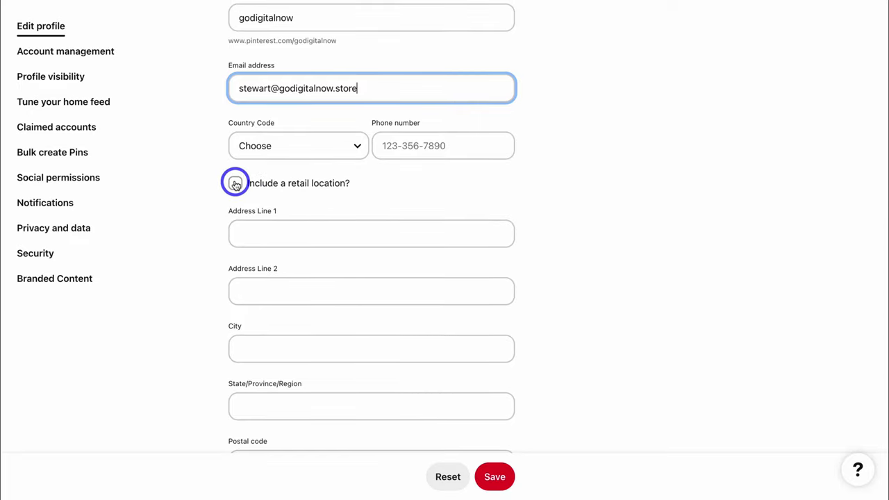
pyautogui.scroll(-4, 235, 185)
pyautogui.scroll(-1, 236, 185)
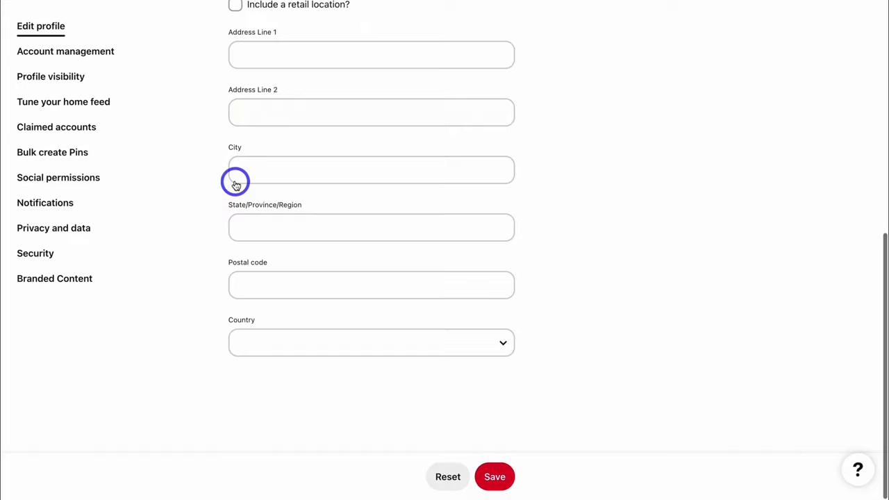
# Step: Save the profile, then change the taken username to godigitalnowbiz and save again
pyautogui.click(493, 472)
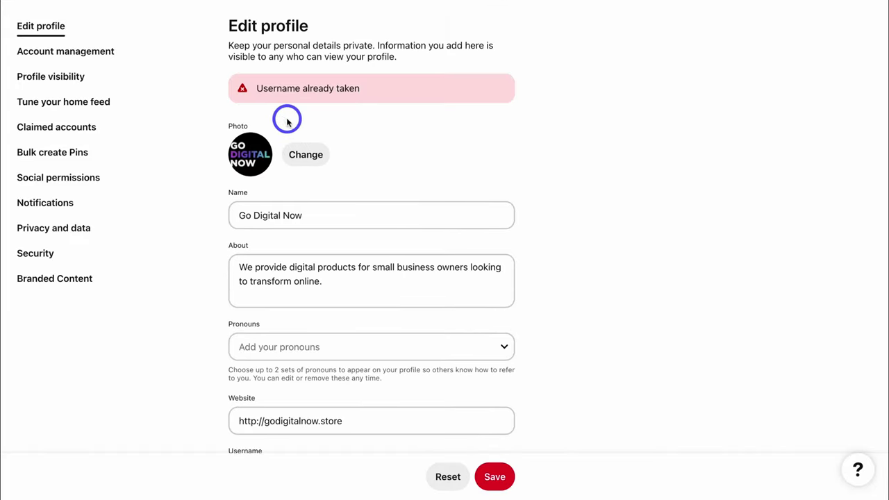
pyautogui.scroll(-1, 418, 150)
pyautogui.scroll(-5, 418, 150)
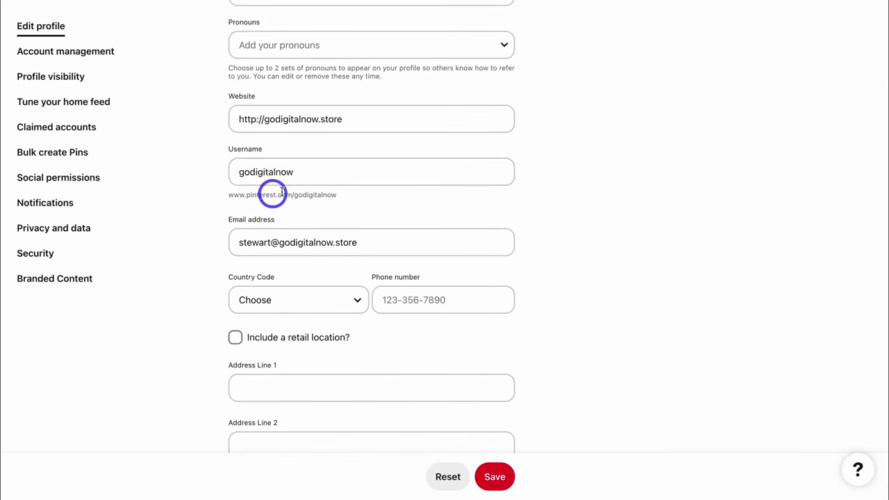
pyautogui.click(307, 172)
pyautogui.write('biz')
pyautogui.scroll(2, 314, 309)
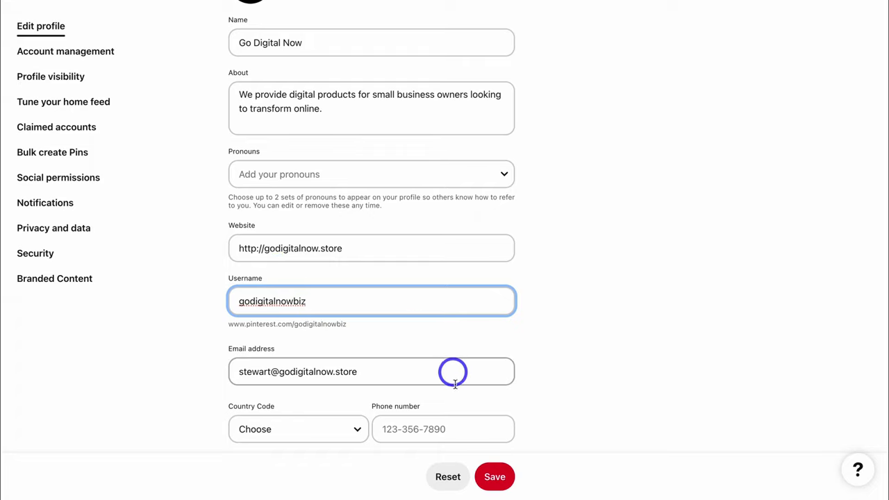
pyautogui.click(492, 478)
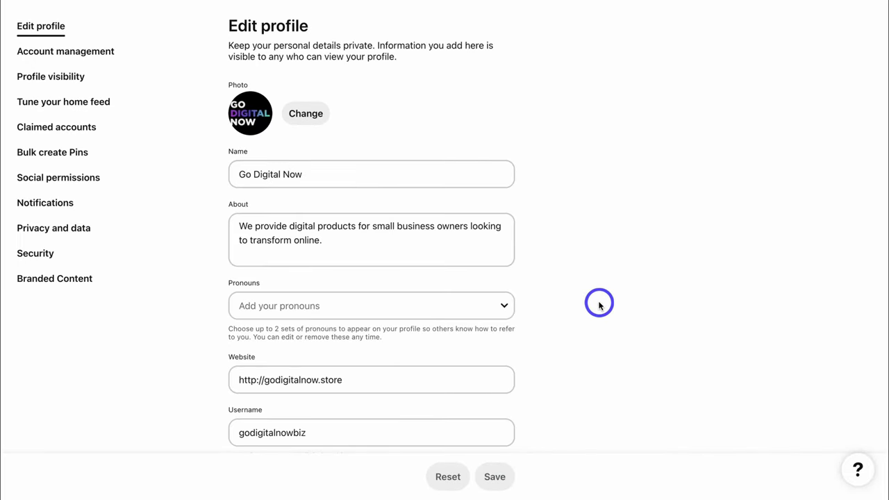
pyautogui.scroll(1, 599, 304)
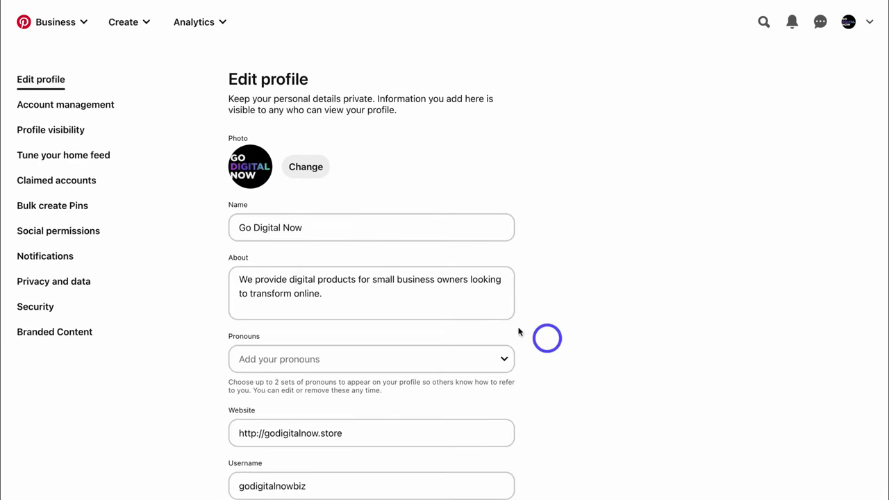
pyautogui.click(50, 131)
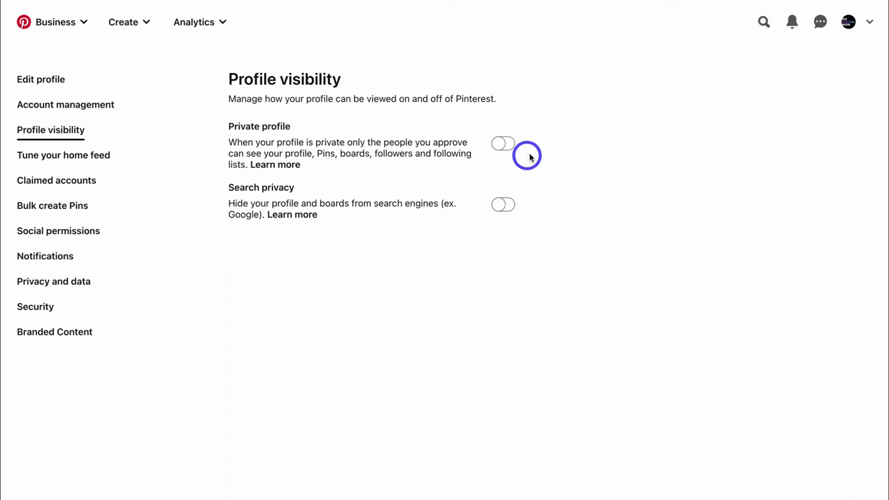
pyautogui.click(854, 23)
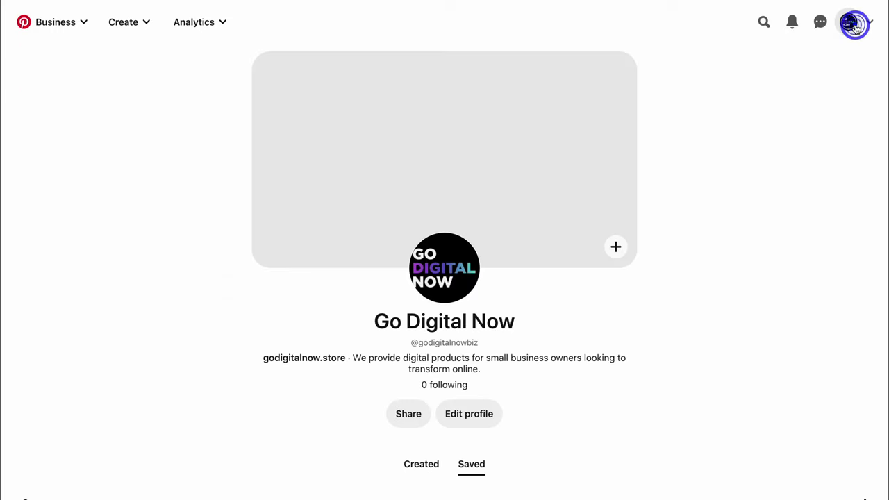
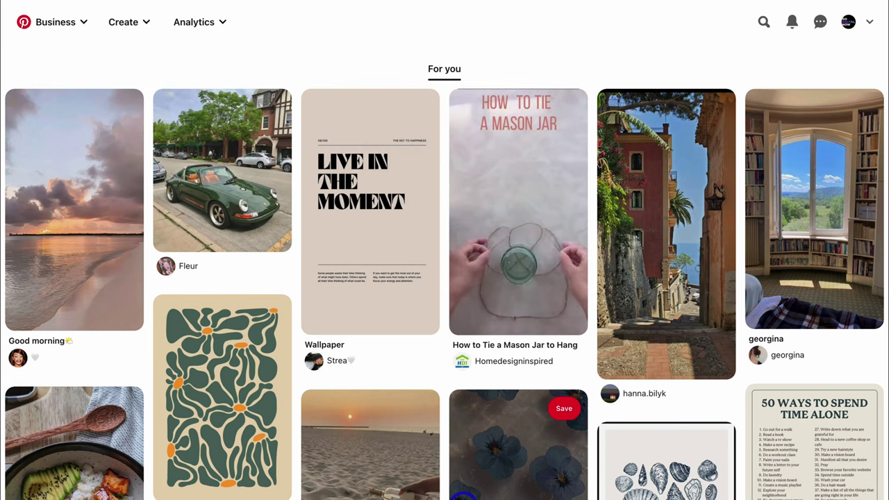
# Step: Save the 'yes, you can' quote pin to a newly created 'Small Business Motivation' board
pyautogui.scroll(-5, 464, 495)
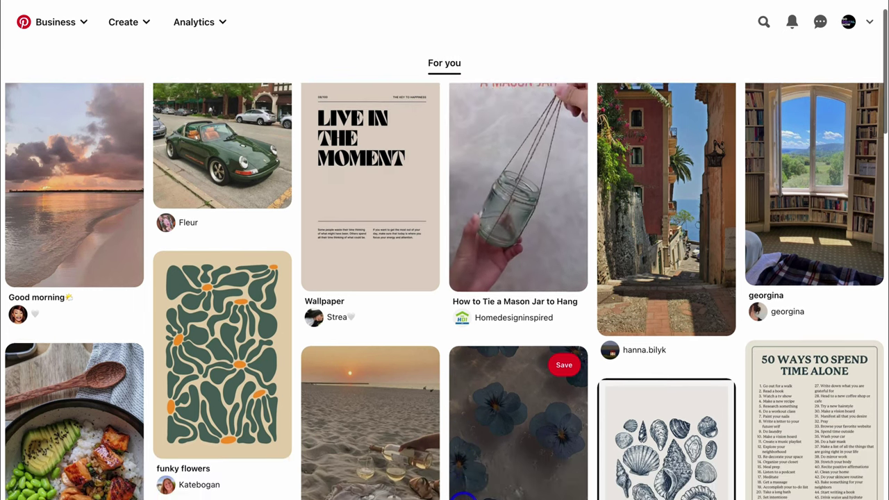
pyautogui.scroll(-10, 403, 441)
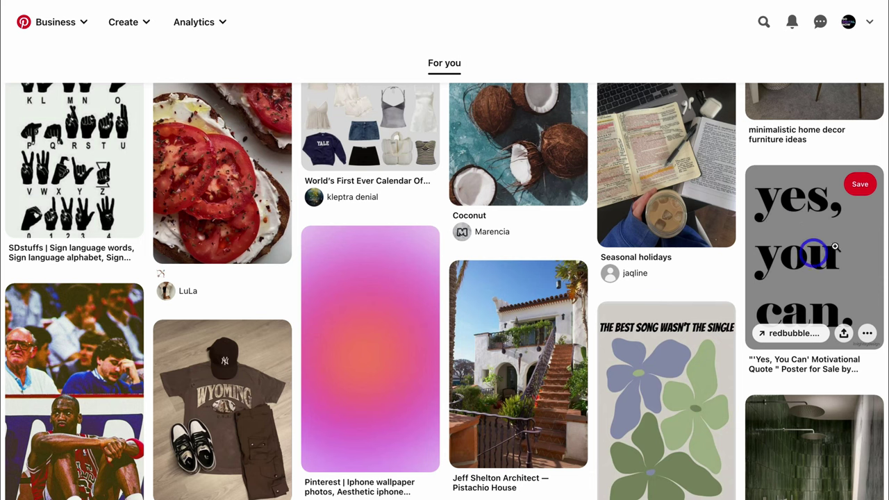
pyautogui.click(861, 186)
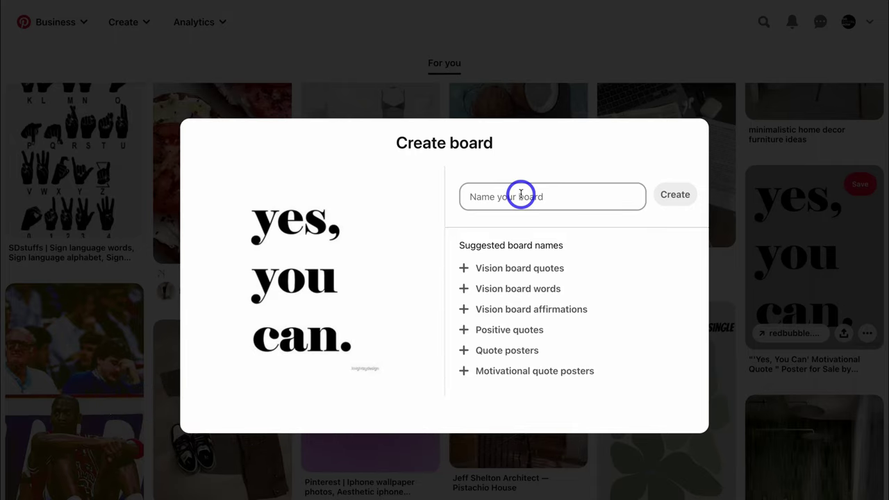
pyautogui.click(519, 197)
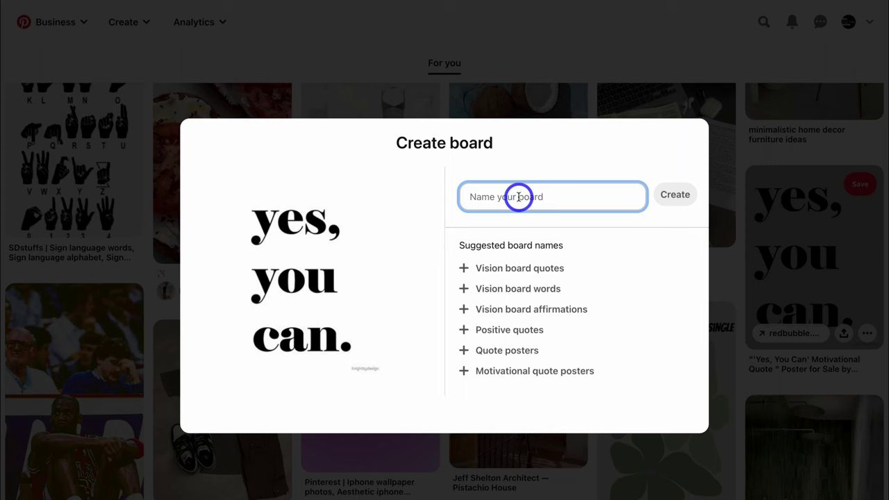
pyautogui.write('Small Business Motivation')
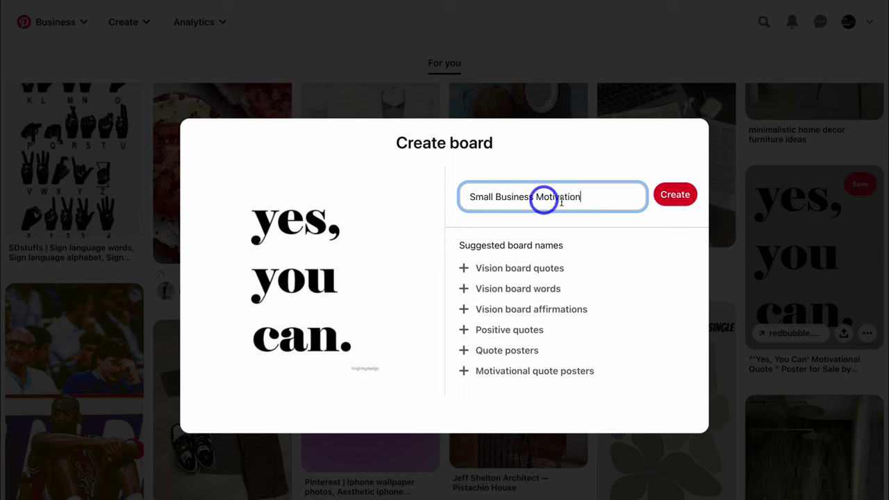
pyautogui.click(675, 196)
pyautogui.scroll(-5, 675, 195)
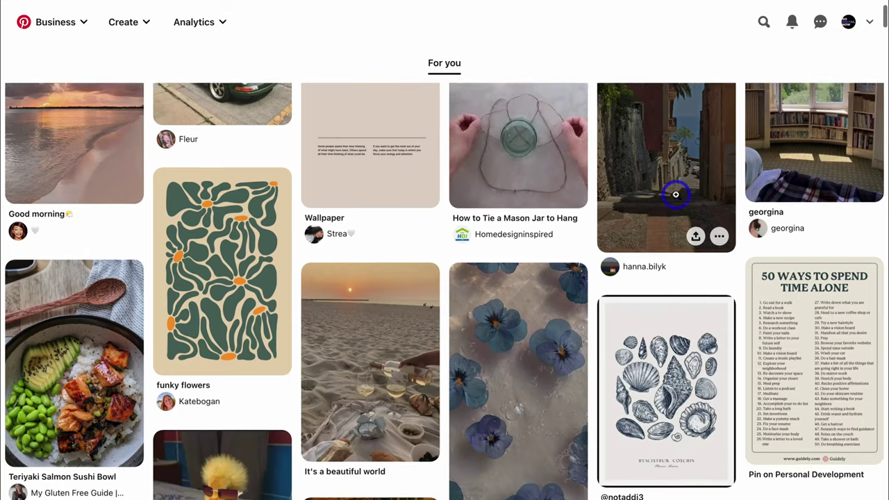
# Step: Add the Cute Wallpaper motivational collage pin to the Small Business Motivation board
pyautogui.scroll(-2, 677, 195)
pyautogui.scroll(-6, 671, 195)
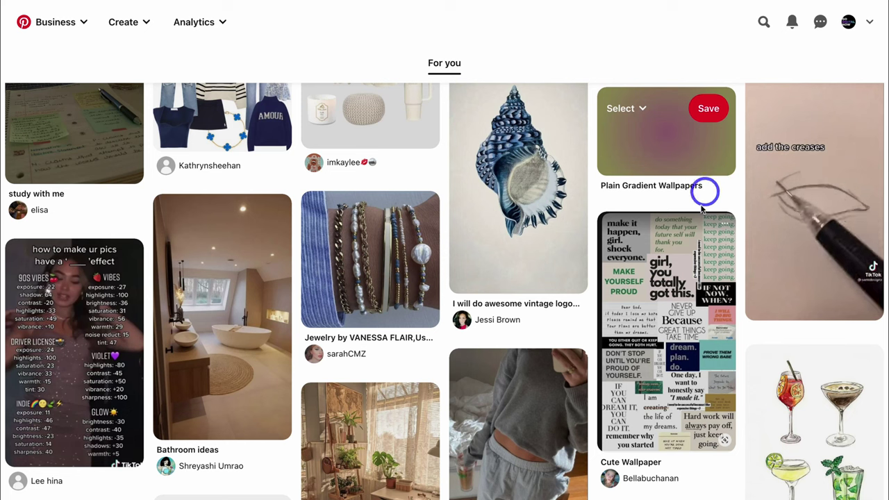
pyautogui.click(709, 235)
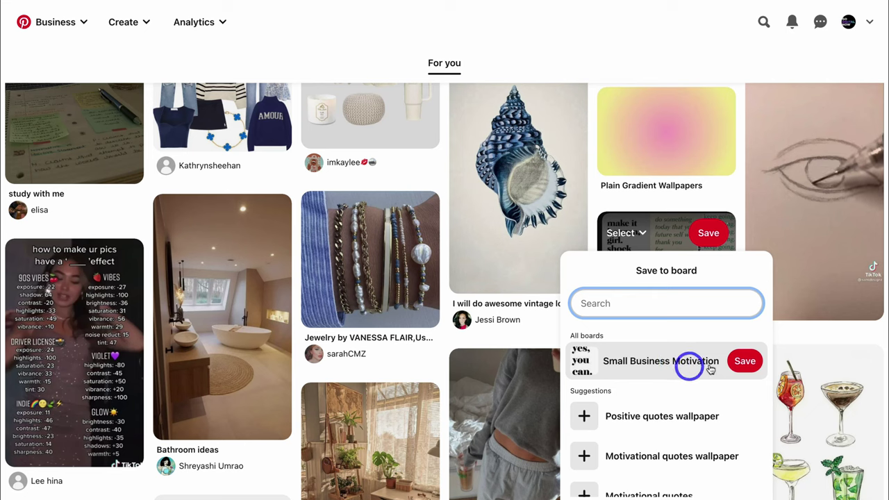
pyautogui.click(747, 363)
pyautogui.scroll(-5, 749, 363)
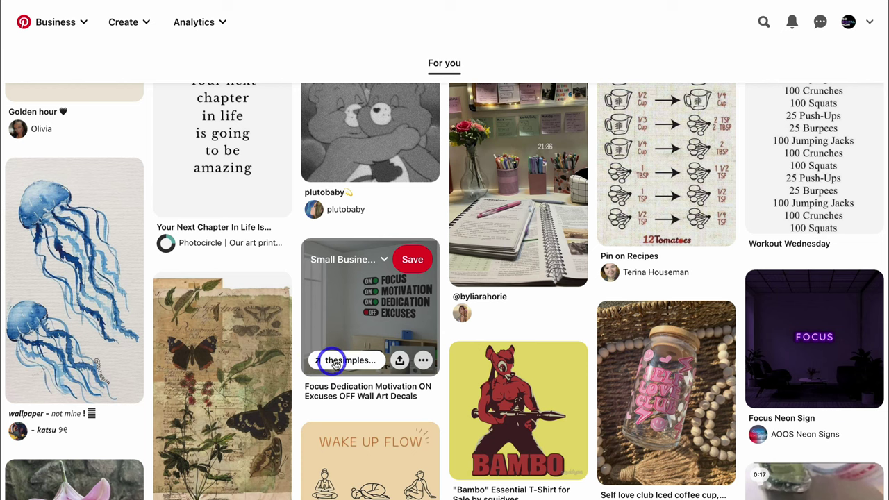
# Step: Save the Focus Dedication Motivation wall-decal pin, then view the Go Digital Now profile's saved boards
pyautogui.click(399, 360)
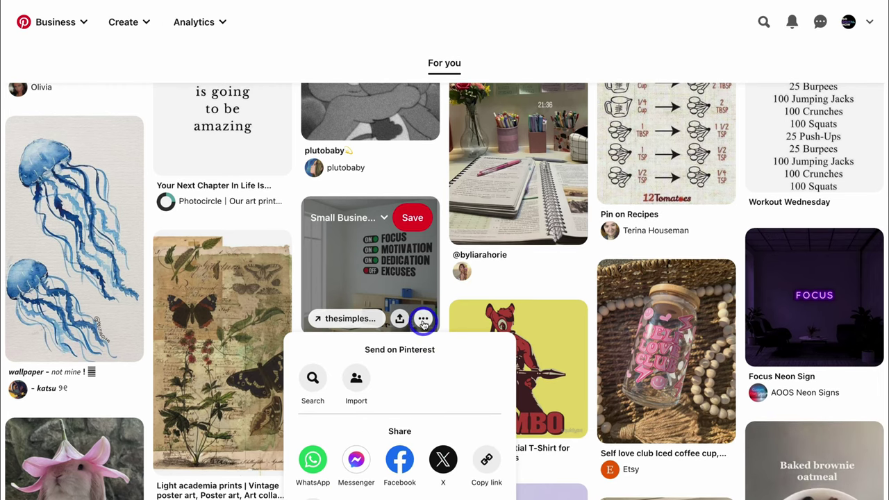
pyautogui.click(423, 320)
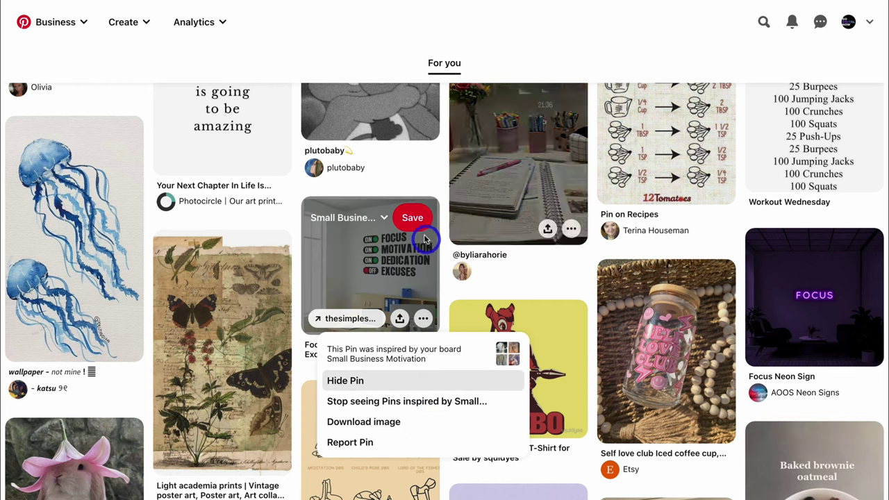
pyautogui.click(410, 218)
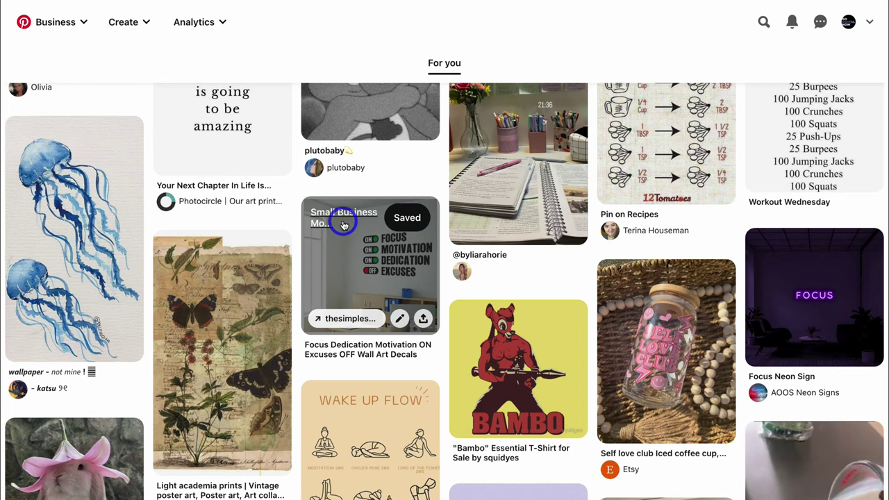
pyautogui.click(850, 23)
pyautogui.scroll(-2, 774, 169)
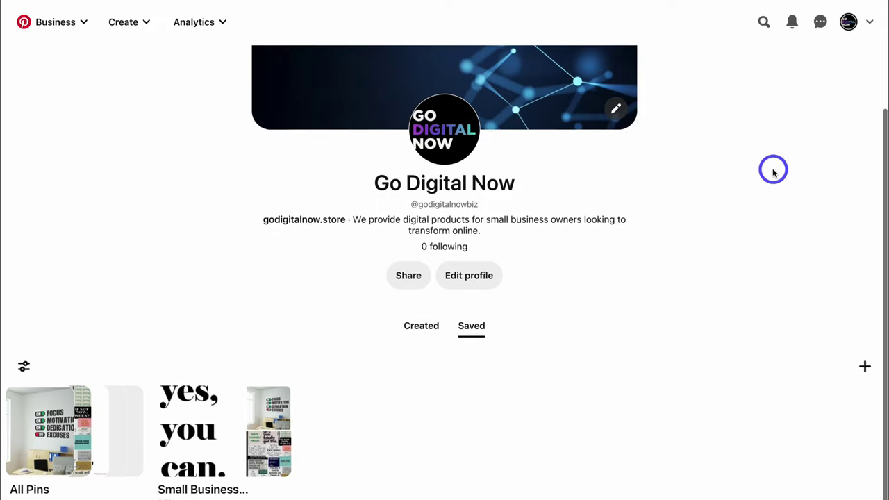